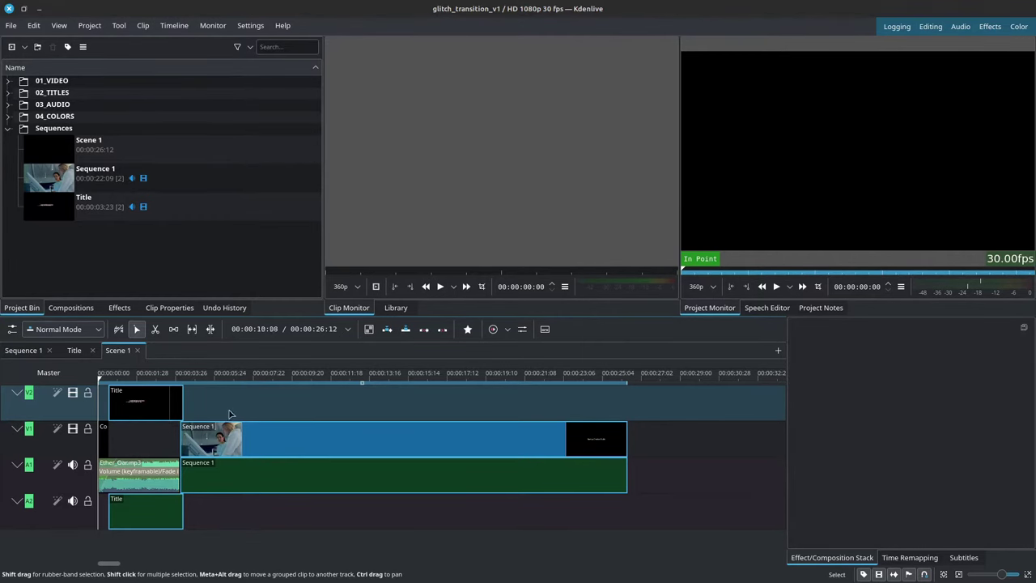
pyautogui.click(24, 354)
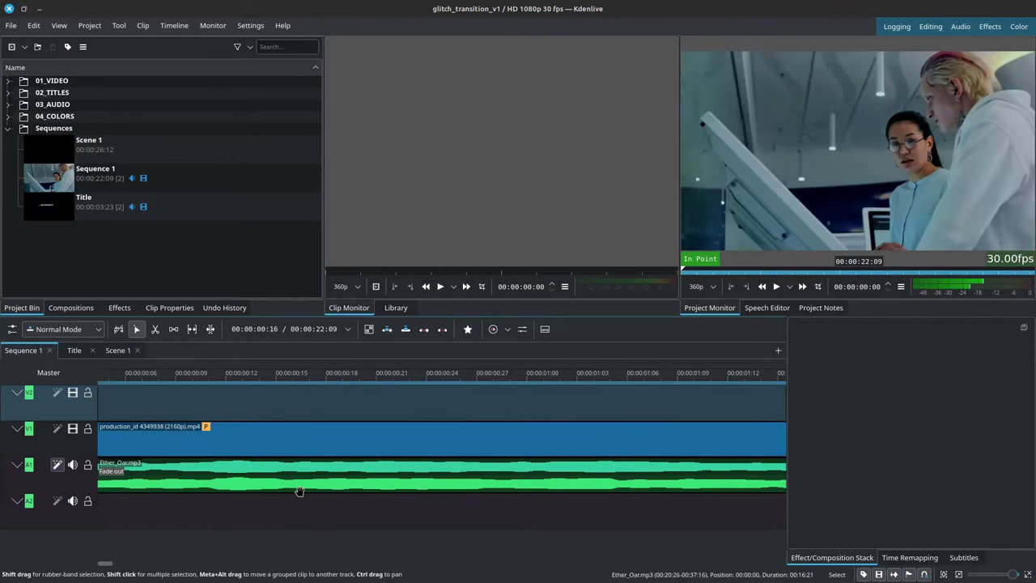
pyautogui.scroll(-5, 298, 489)
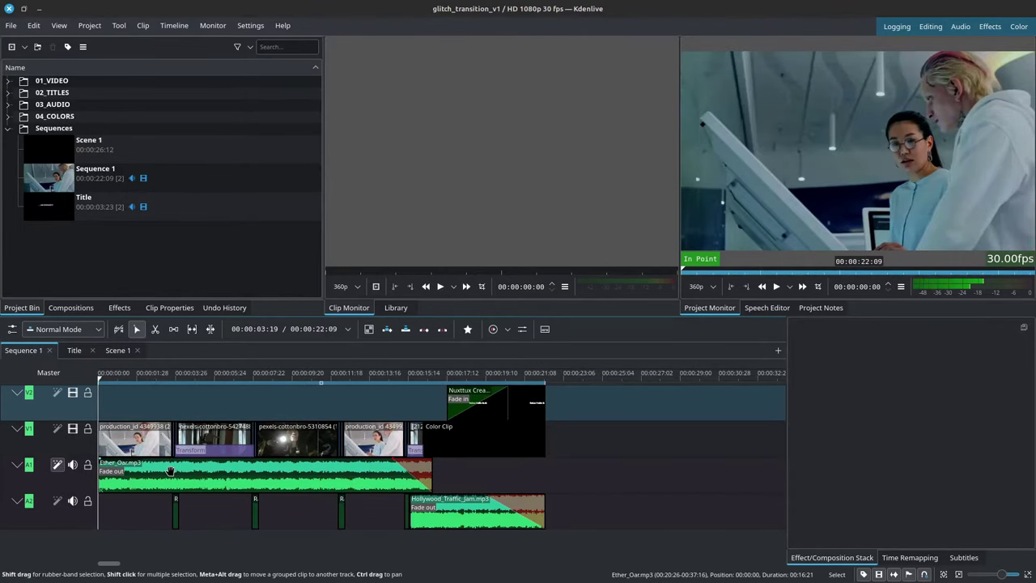
pyautogui.scroll(5, 183, 470)
pyautogui.click(262, 381)
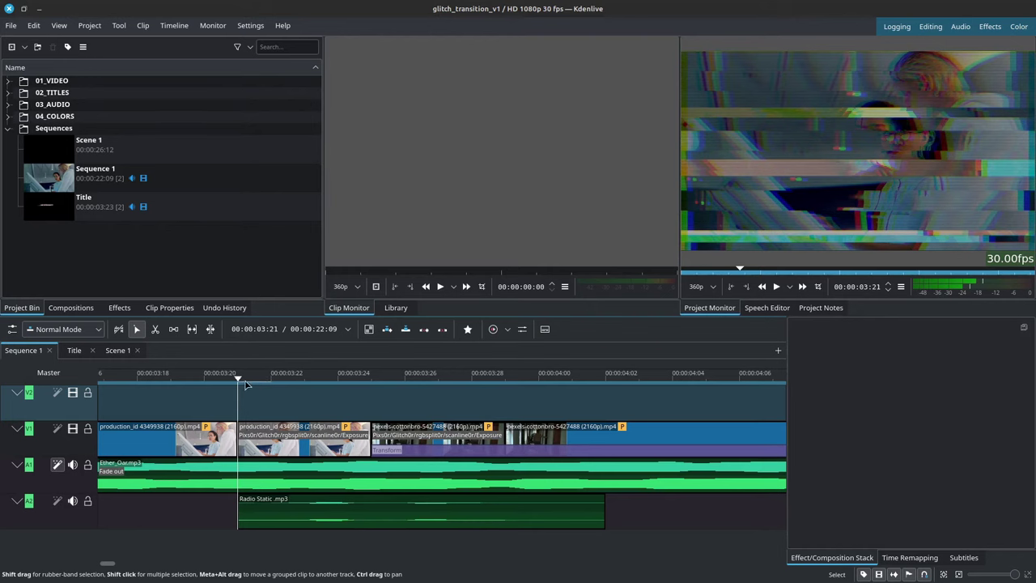
pyautogui.press('Right')
pyautogui.press('Right')
pyautogui.press('Right')
pyautogui.press('Right')
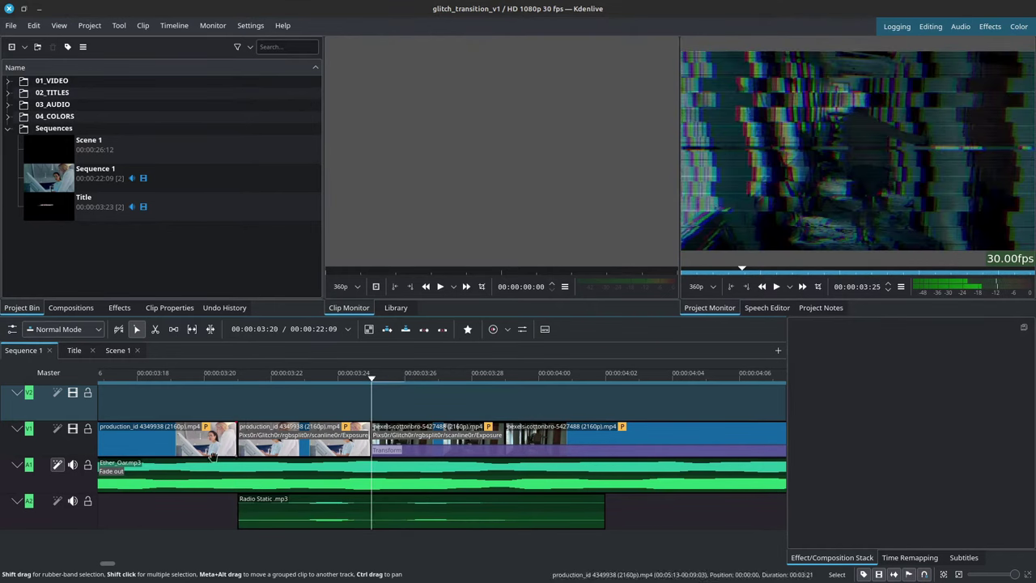
pyautogui.scroll(-4, 209, 445)
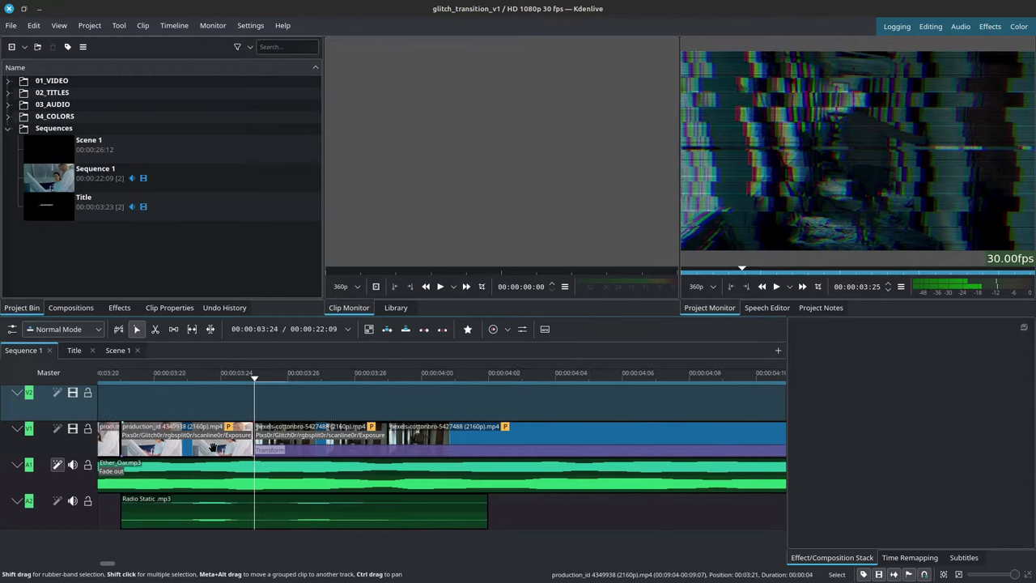
pyautogui.press('Right')
pyautogui.press('Right')
pyautogui.press('Right')
pyautogui.press('Right')
pyautogui.press('Right')
pyautogui.press('Left')
pyautogui.press('Left')
pyautogui.press('Left')
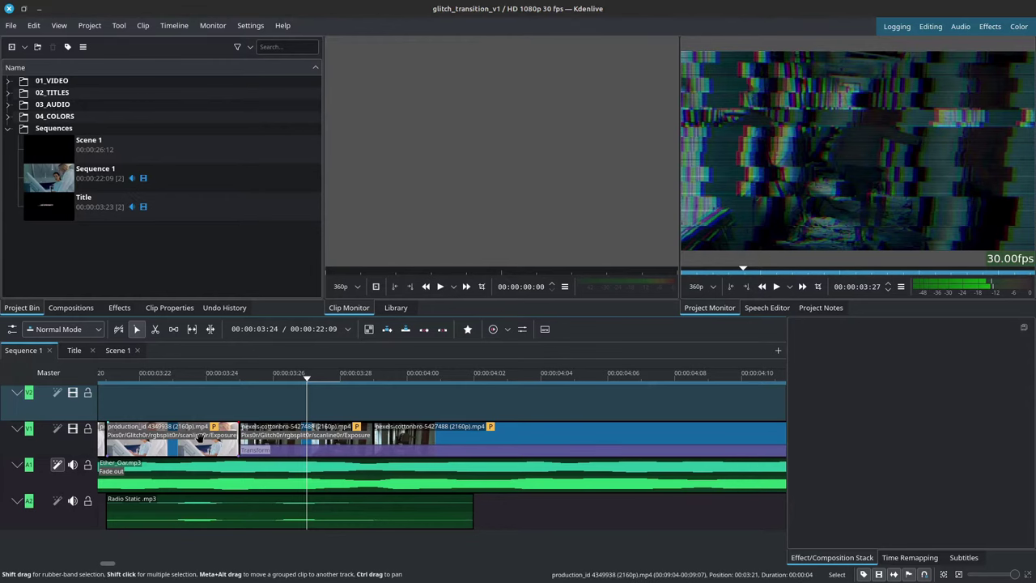
pyautogui.press('Left')
pyautogui.press('Left')
pyautogui.press('Left')
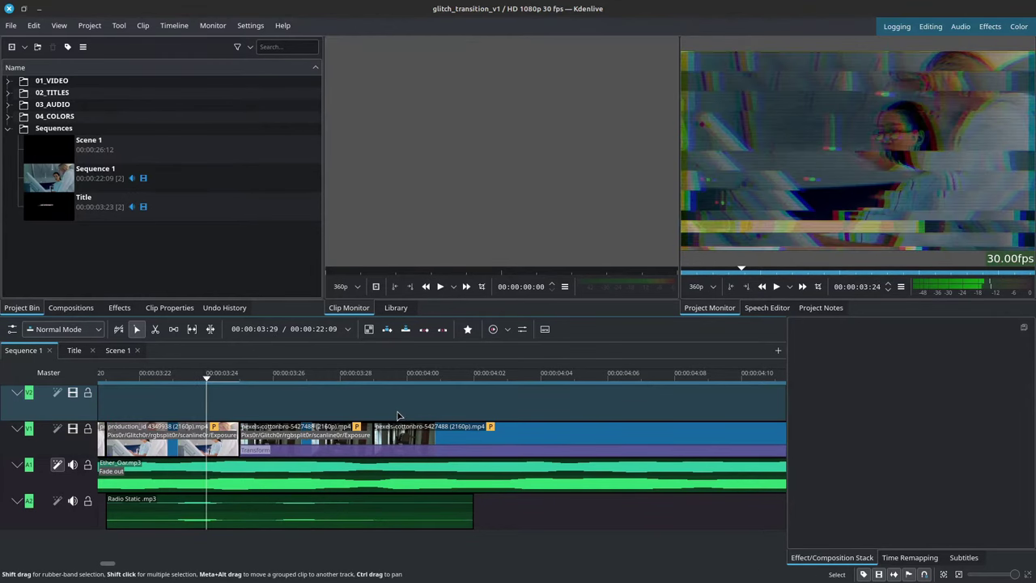
pyautogui.press('Left')
pyautogui.press('Left')
pyautogui.press('Left')
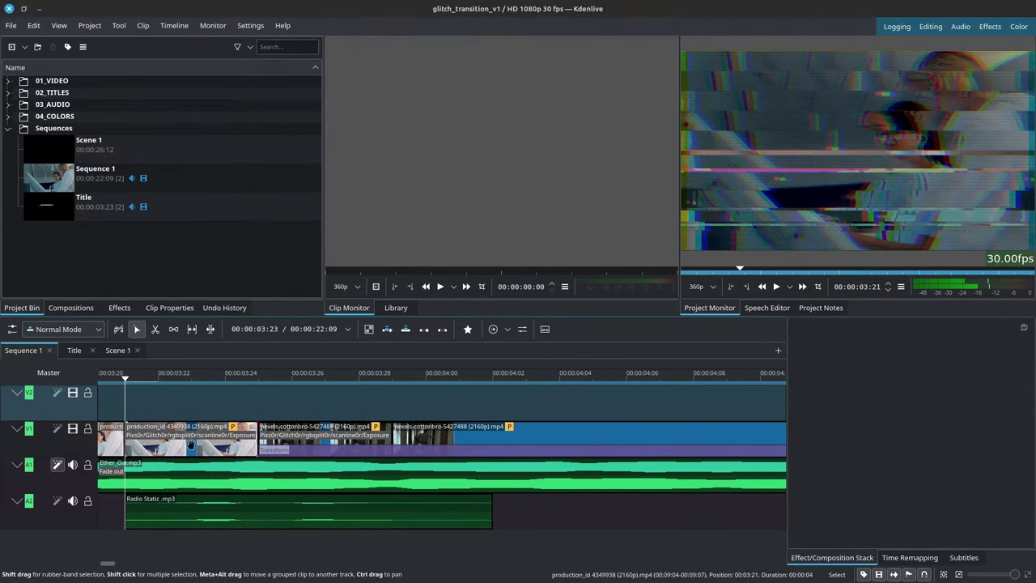
# Select the production_id clip and cancel the Save Effect Stack dialog twice without saving
pyautogui.click(191, 441)
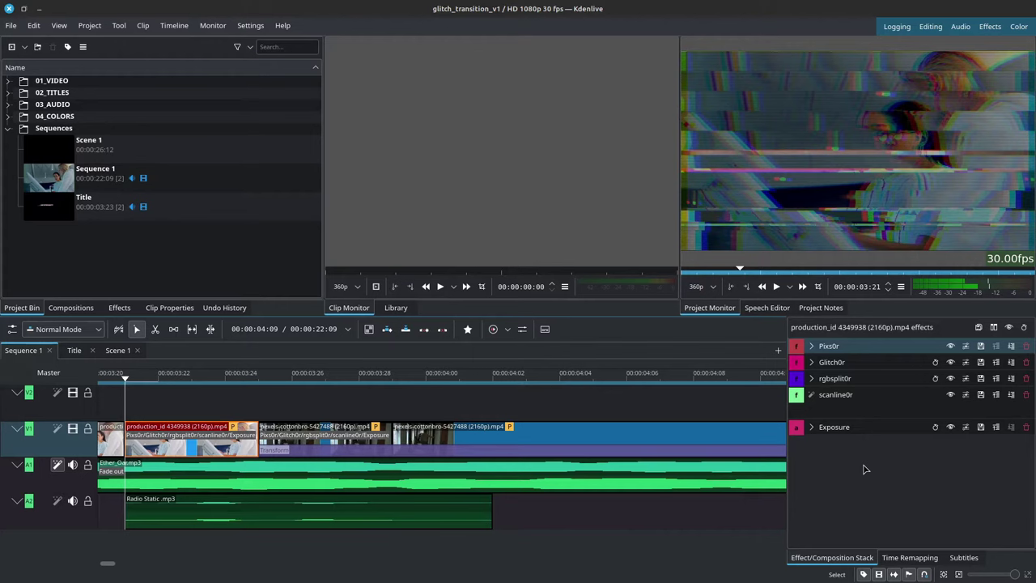
pyautogui.click(978, 327)
pyautogui.click(604, 352)
pyautogui.click(979, 327)
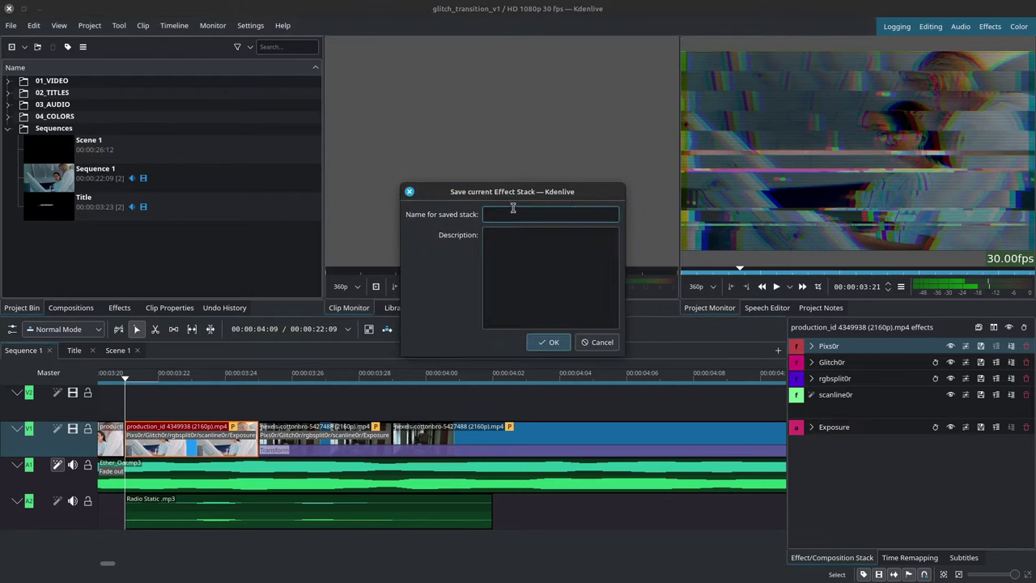
pyautogui.click(597, 341)
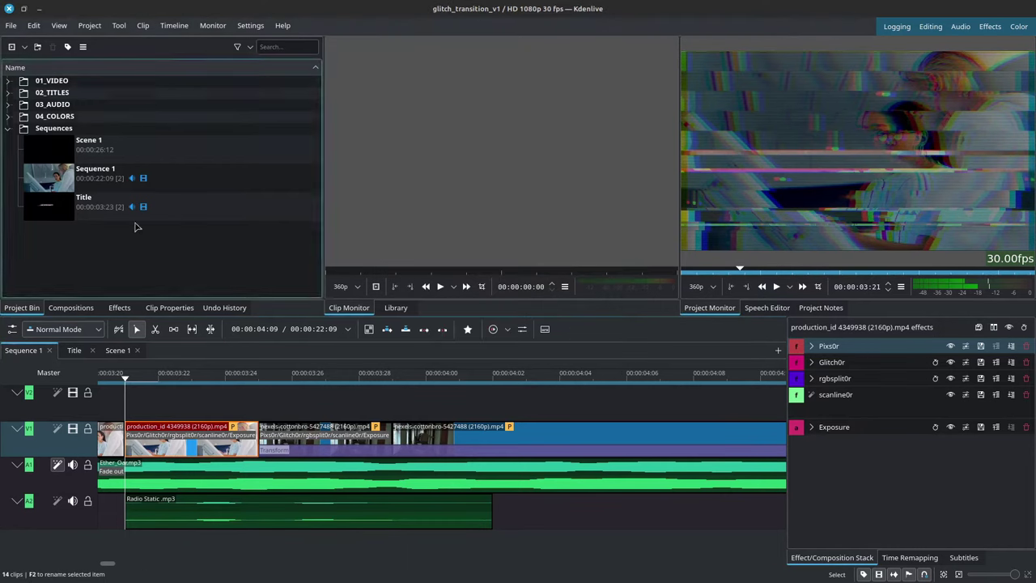
# Show only custom effects in the library and select the saved GLITCH V1 effect
pyautogui.click(119, 307)
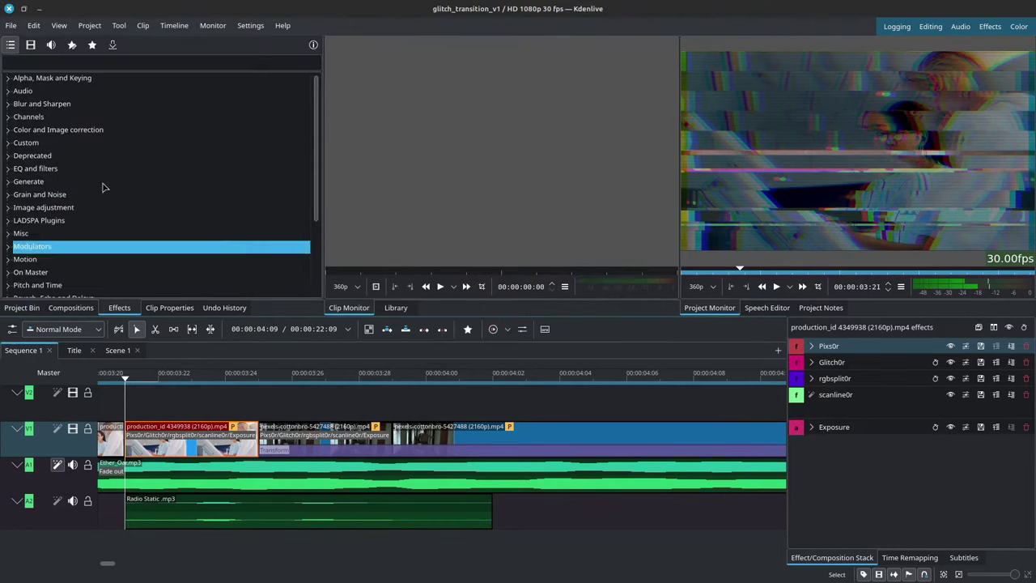
pyautogui.click(72, 46)
pyautogui.click(7, 77)
pyautogui.click(42, 94)
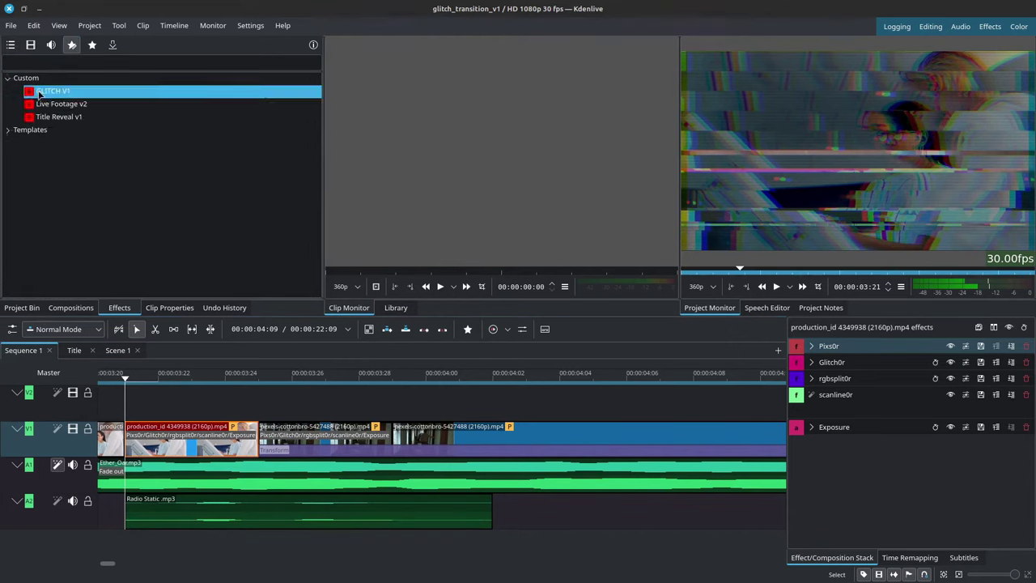
pyautogui.click(7, 78)
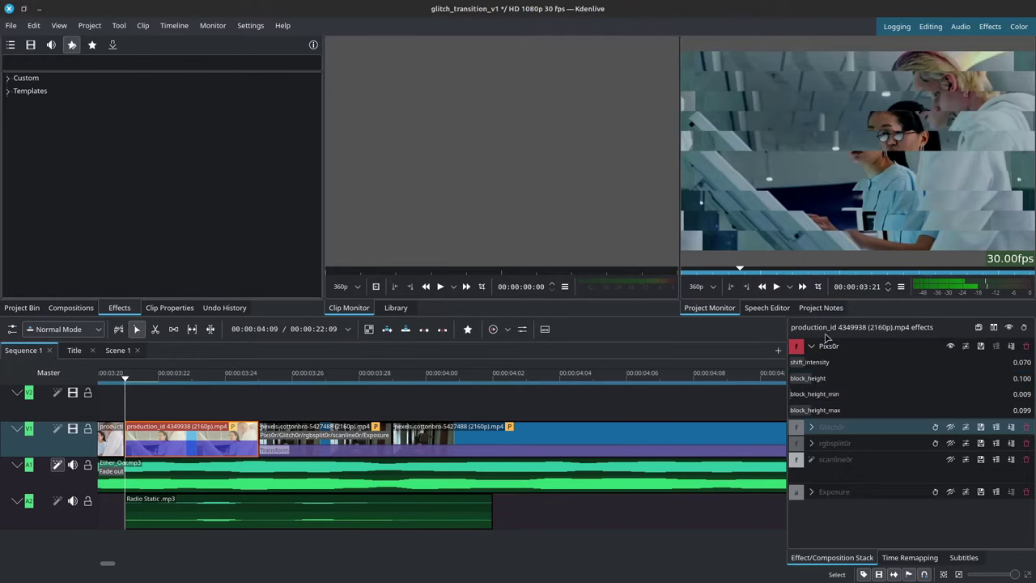
# Switch off Pixs0r and enable Glitch0r with its settings expanded
pyautogui.click(811, 345)
pyautogui.moveTo(166, 381); pyautogui.dragTo(148, 371)
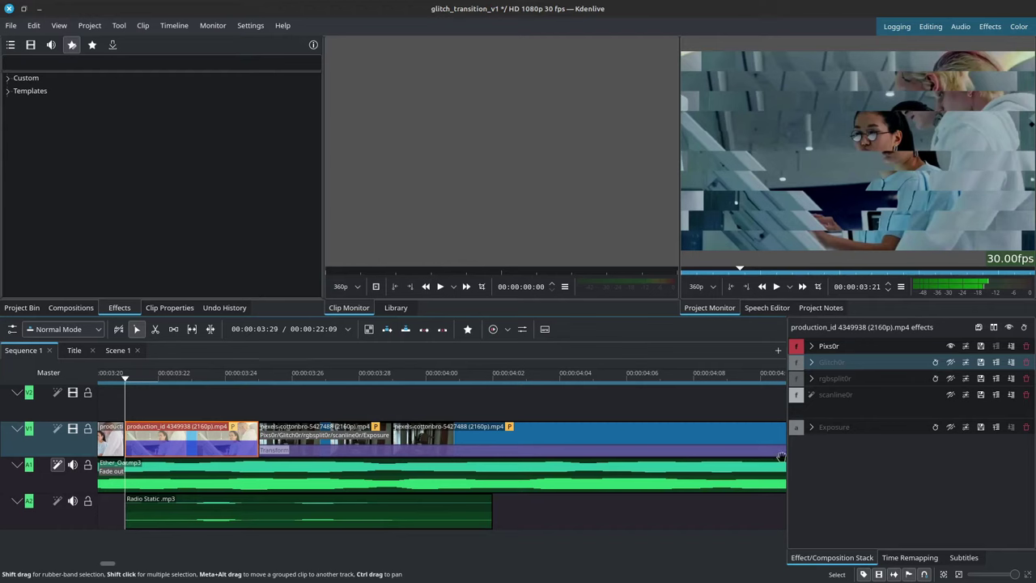
pyautogui.click(950, 345)
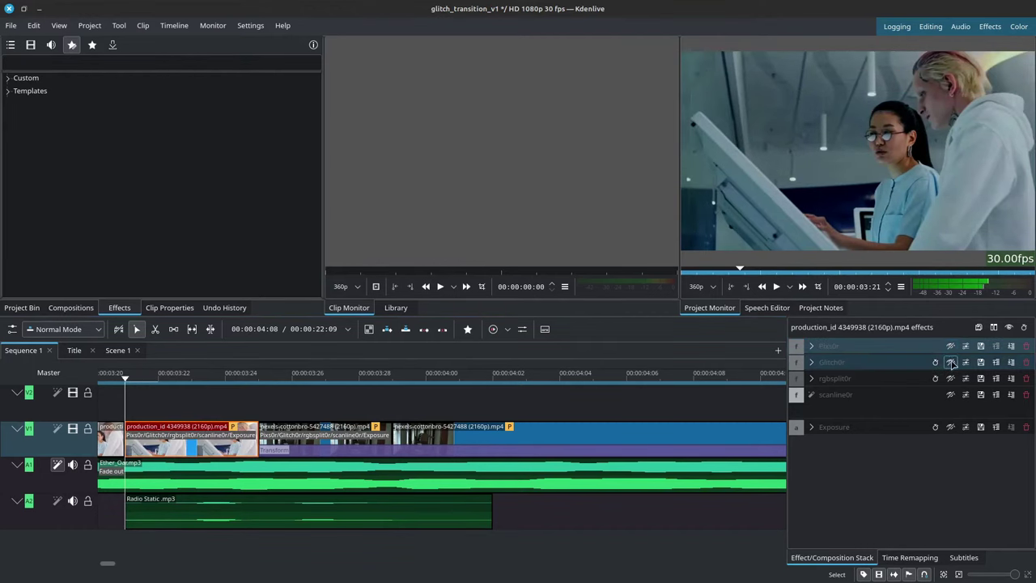
pyautogui.click(950, 362)
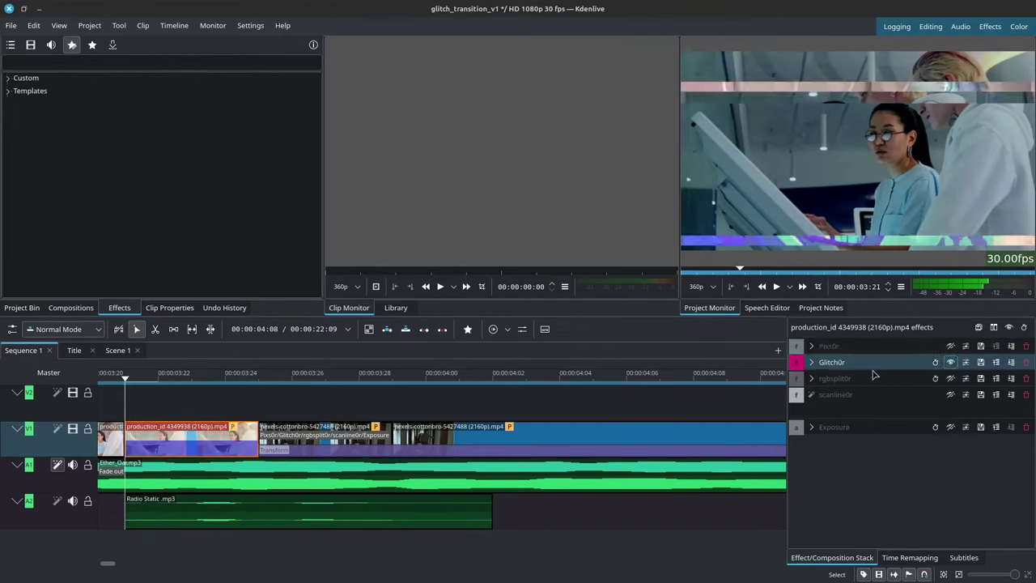
pyautogui.click(812, 361)
# Turn off Glitch0r keyframing and preview the cut, briefly comparing it with Pixs0r re-enabled
pyautogui.click(934, 362)
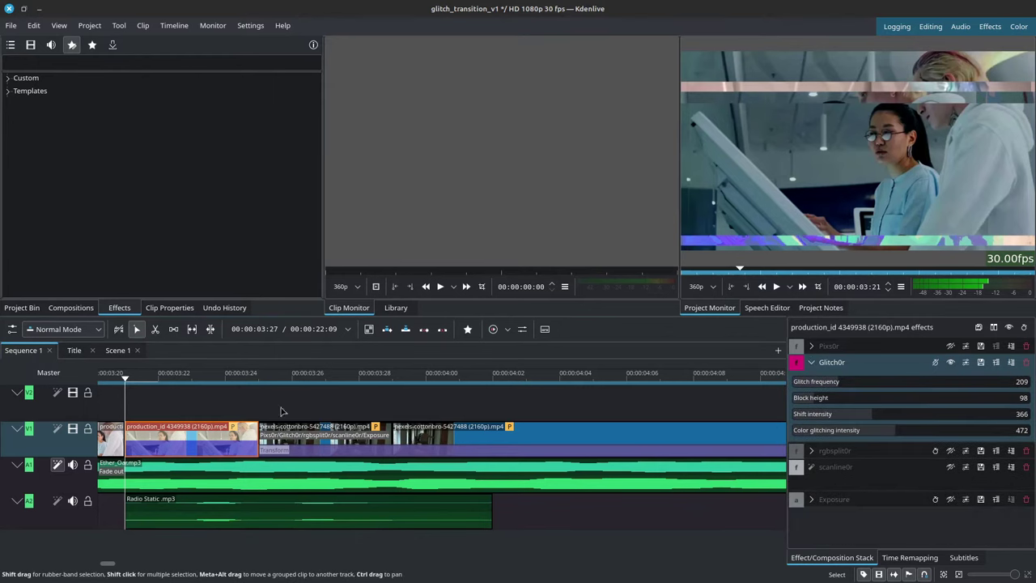
pyautogui.moveTo(142, 377); pyautogui.dragTo(179, 397)
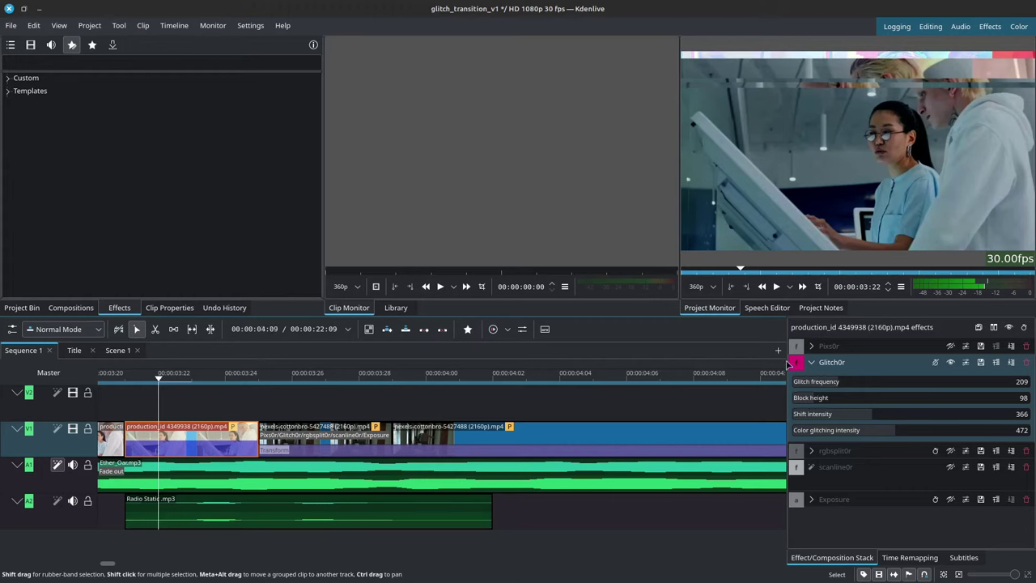
pyautogui.click(950, 345)
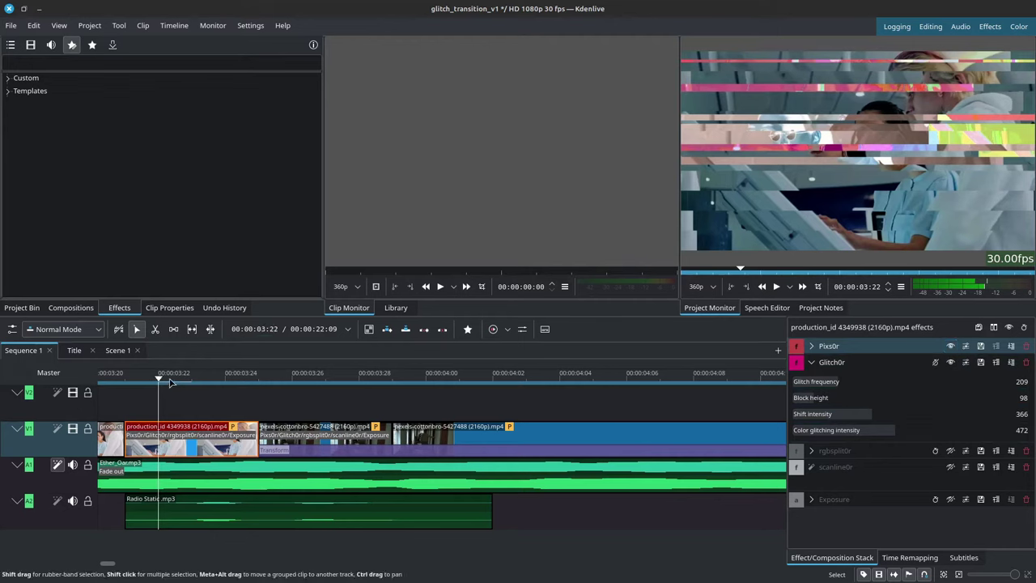
pyautogui.click(948, 346)
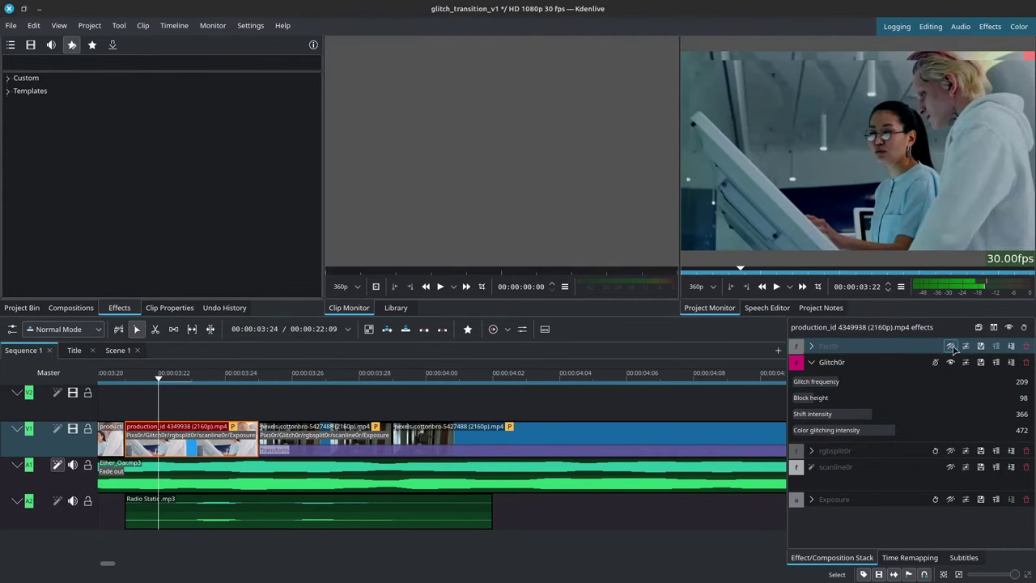
# Try different Color glitching intensities and set the Glitch frequency to 187
pyautogui.click(863, 433)
pyautogui.moveTo(856, 437); pyautogui.dragTo(907, 430)
pyautogui.click(822, 429)
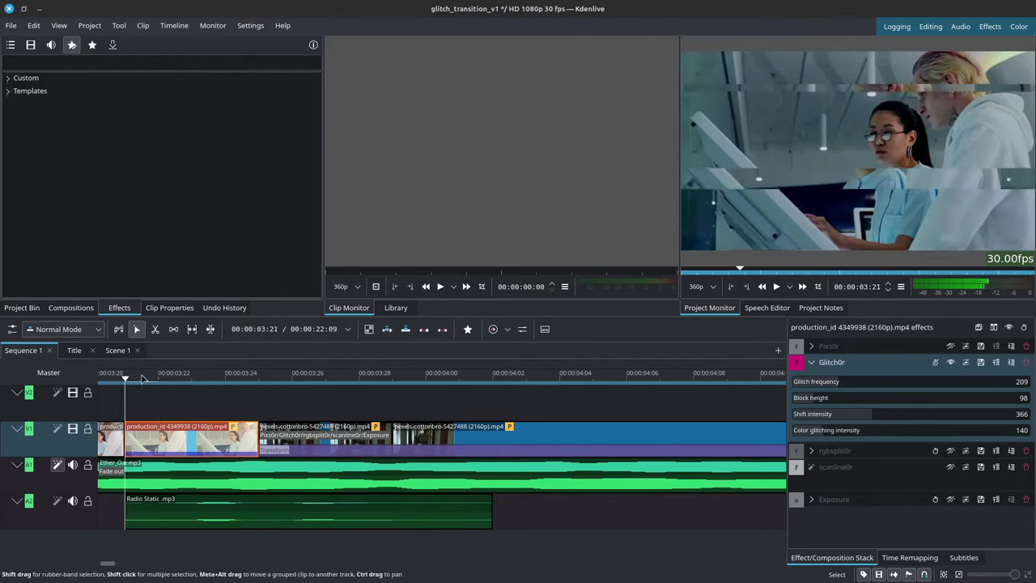
pyautogui.moveTo(159, 380); pyautogui.dragTo(228, 379)
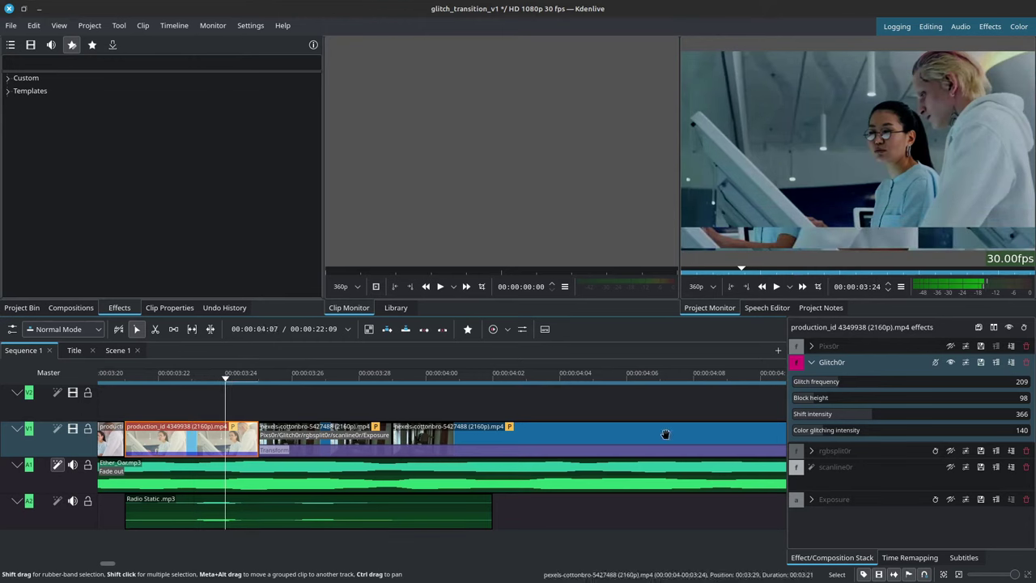
pyautogui.click(928, 381)
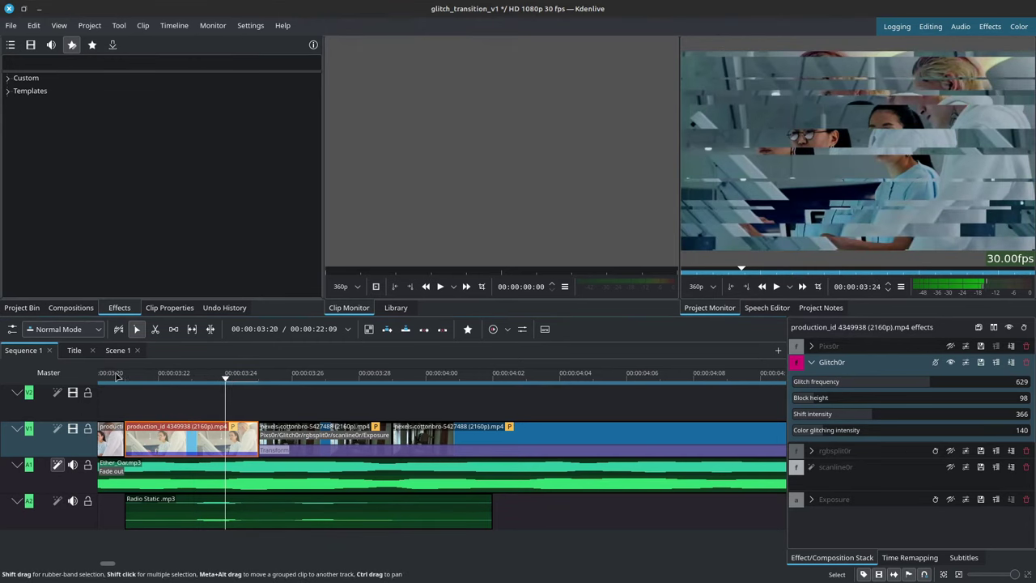
pyautogui.click(158, 378)
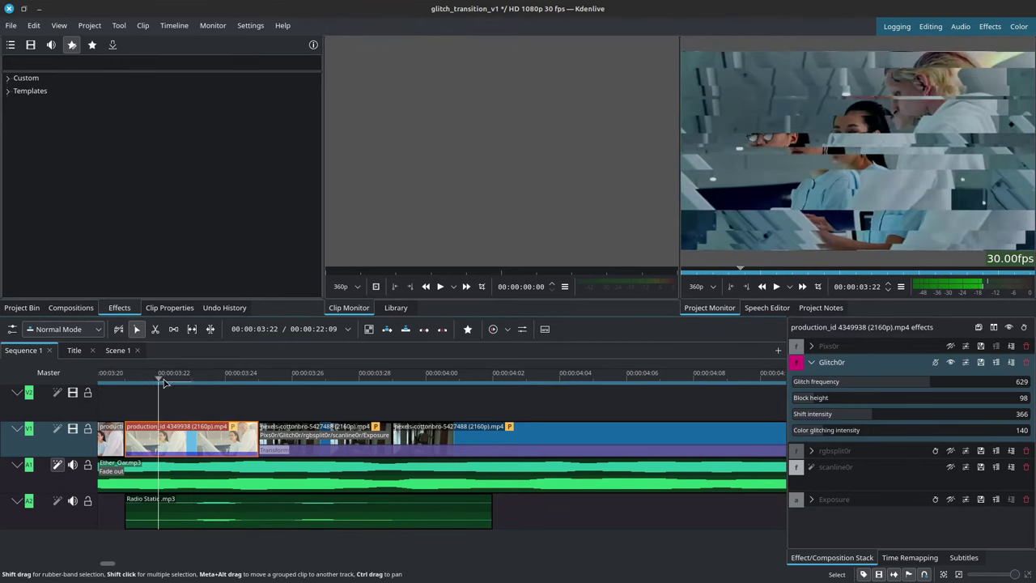
pyautogui.click(832, 381)
# Set Glitch0r block height to 93 and color glitching intensity to 353, then collapse it
pyautogui.moveTo(820, 403); pyautogui.dragTo(845, 403)
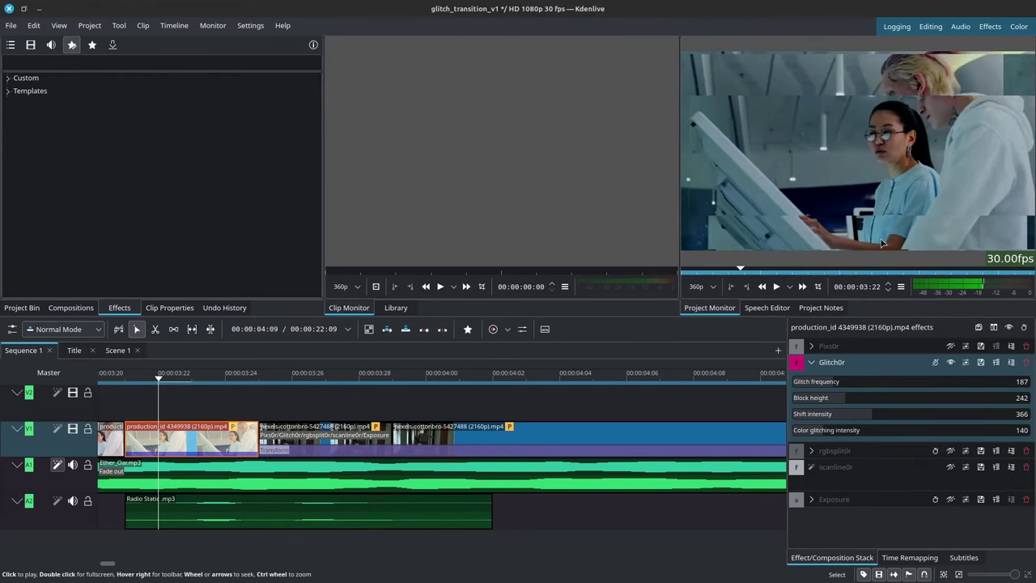
pyautogui.click(815, 399)
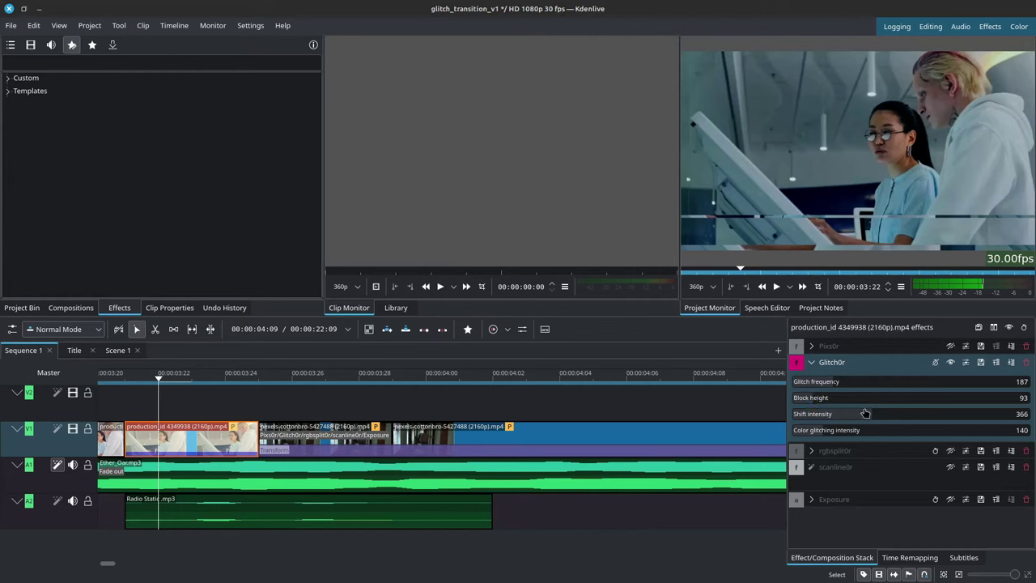
pyautogui.click(849, 432)
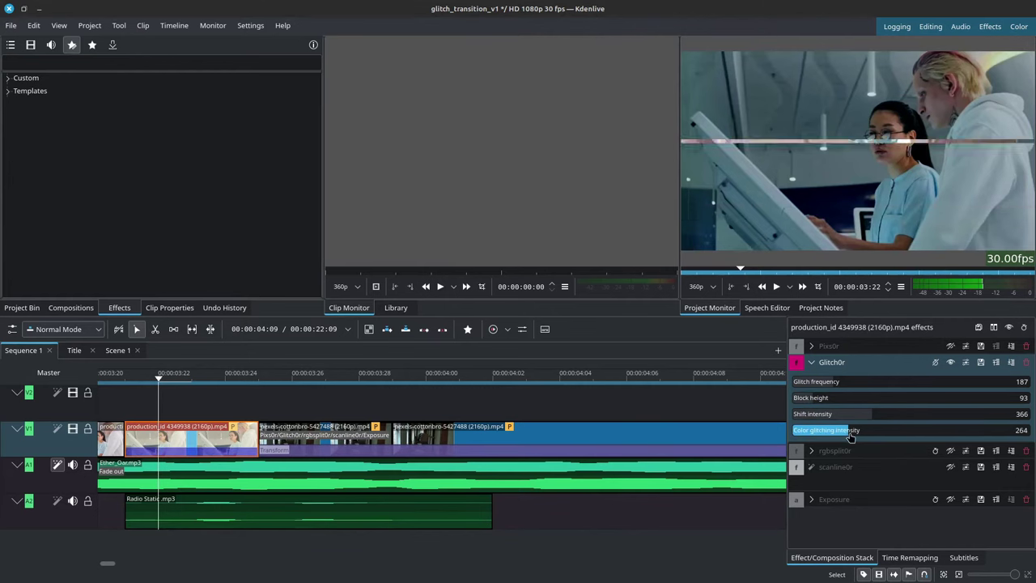
pyautogui.moveTo(849, 437); pyautogui.dragTo(870, 438)
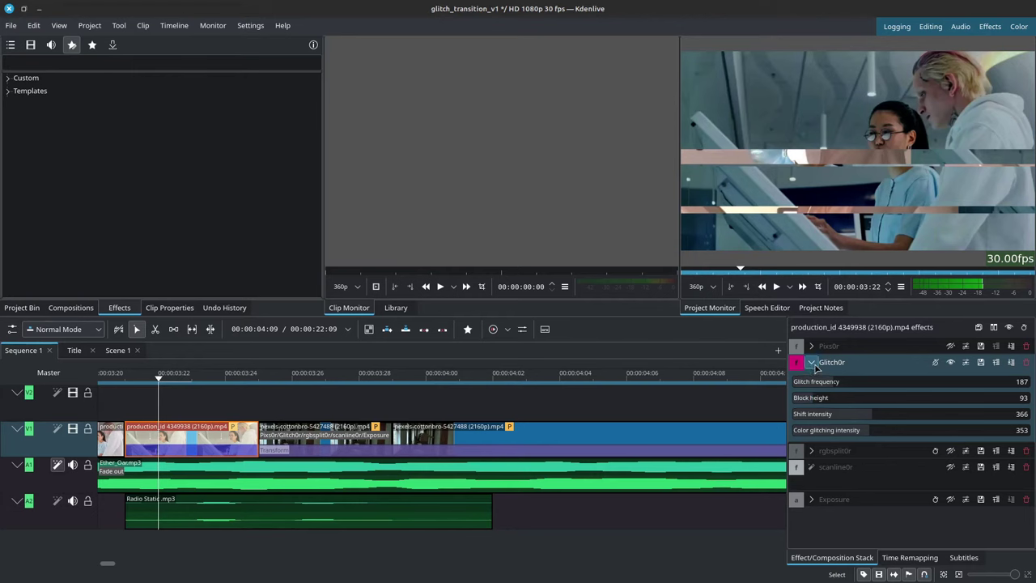
pyautogui.click(812, 363)
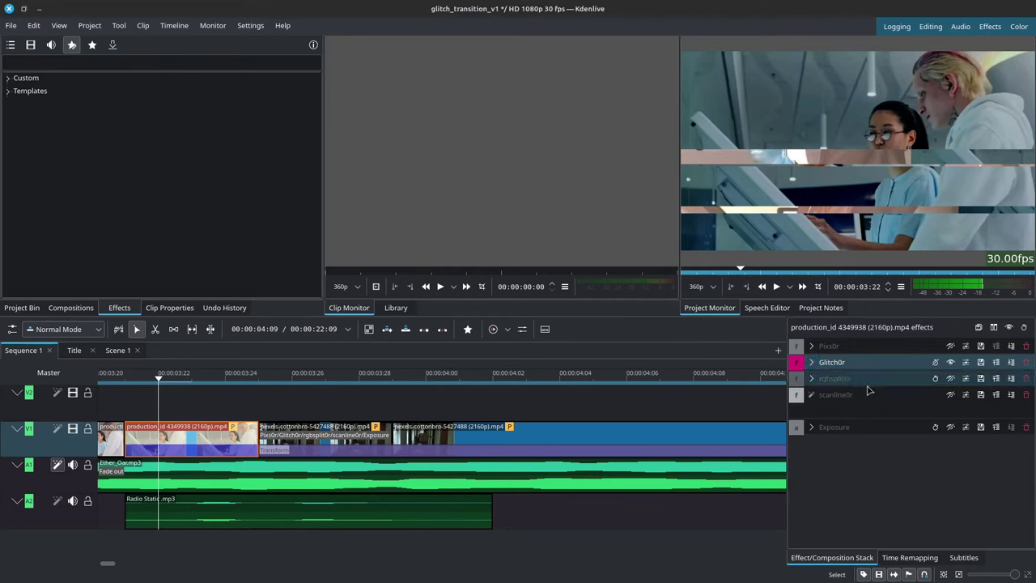
# Disable Glitch0r, check rgbsplit0r's split distances, then leave only scanline0r enabled
pyautogui.click(950, 361)
pyautogui.click(950, 378)
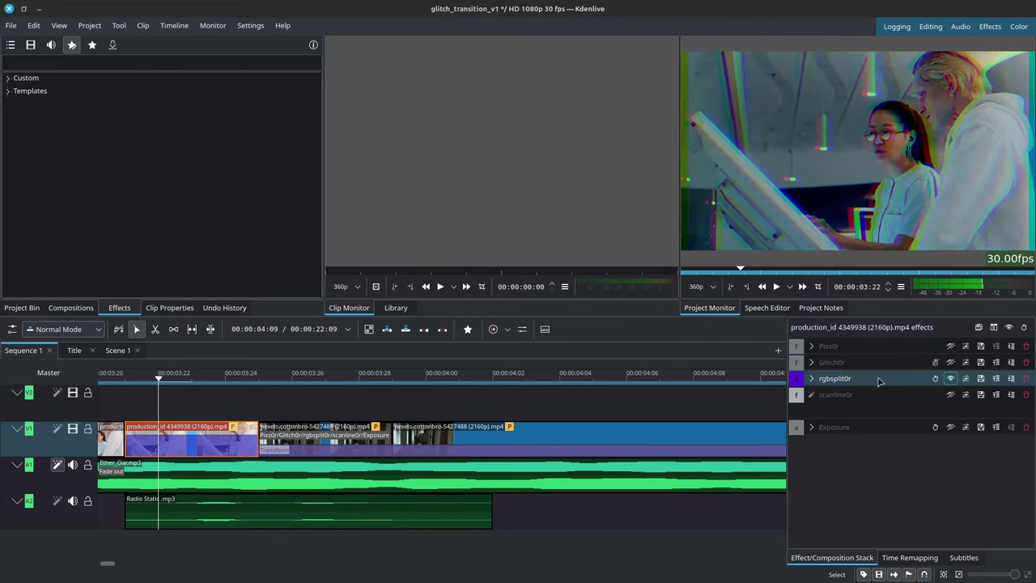
pyautogui.click(812, 378)
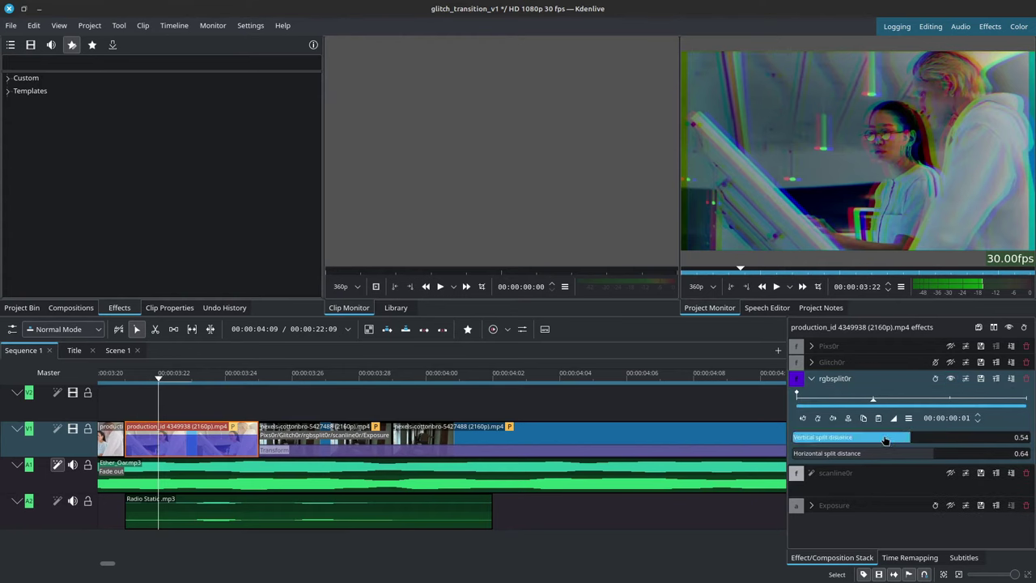
pyautogui.click(934, 378)
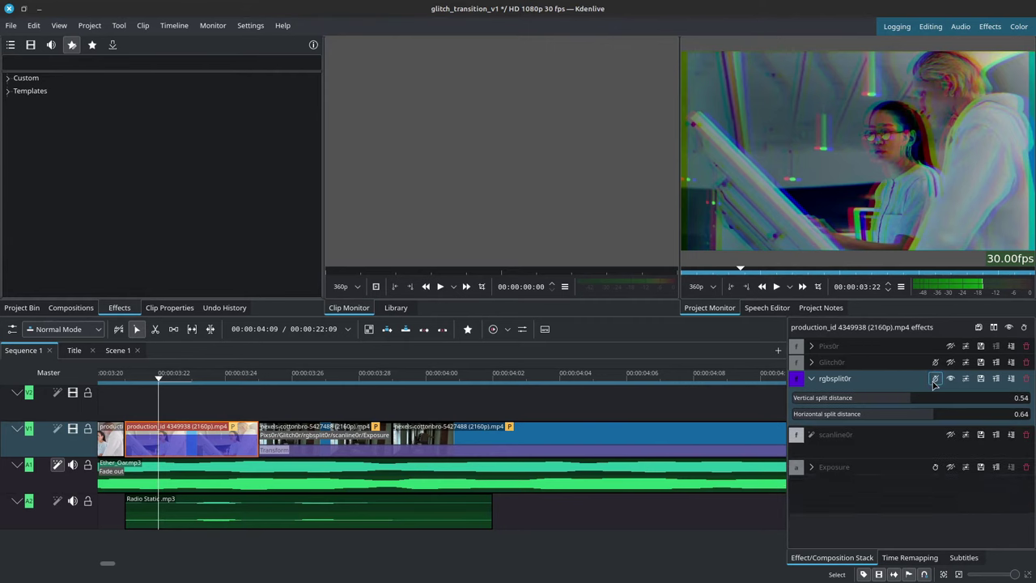
pyautogui.click(950, 378)
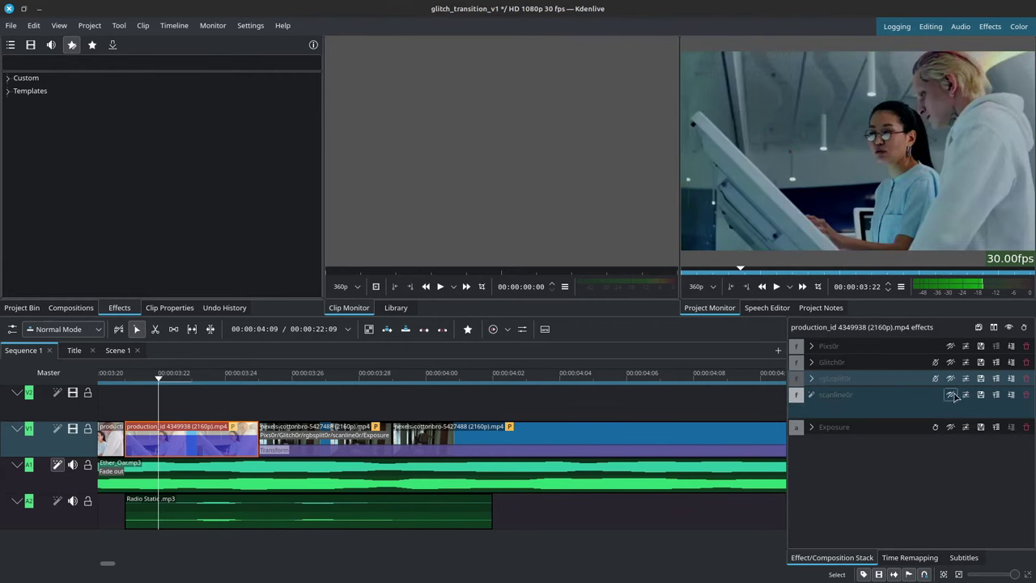
pyautogui.click(951, 394)
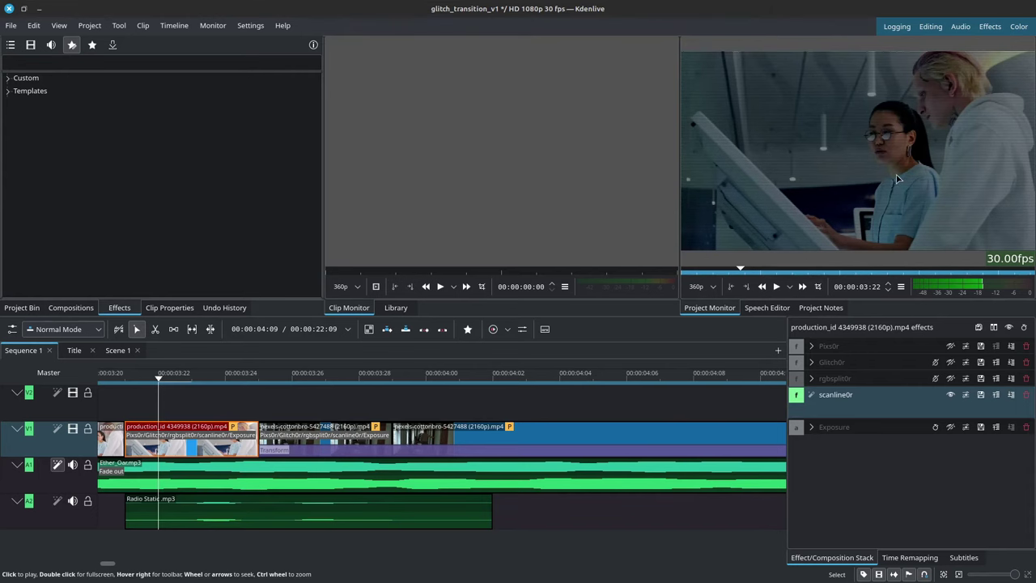
# Re-enable Exposure, scanline0r, Glitch0r and rgbsplit0r, checking Exposure's settings along the way
pyautogui.click(950, 394)
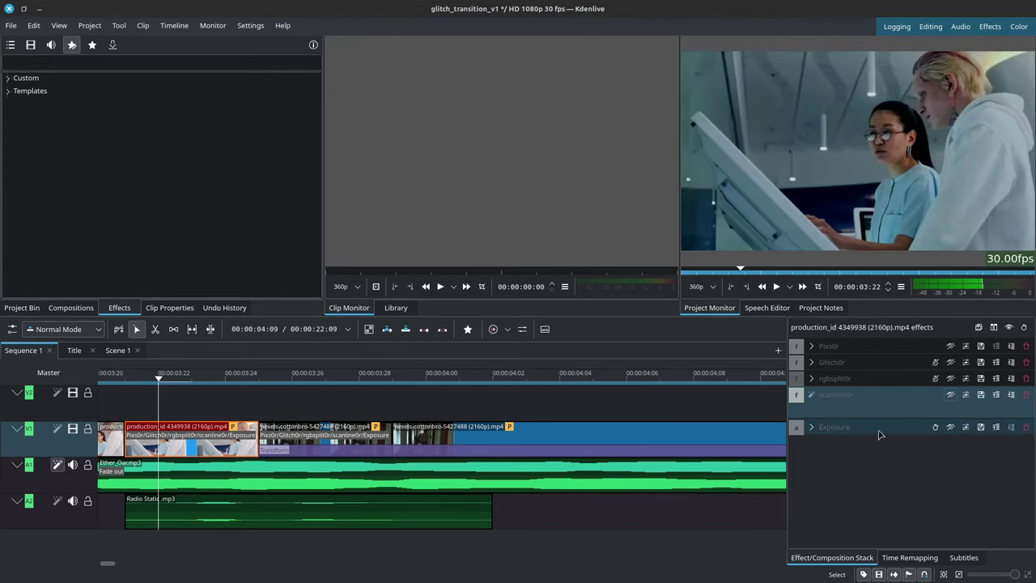
pyautogui.click(950, 427)
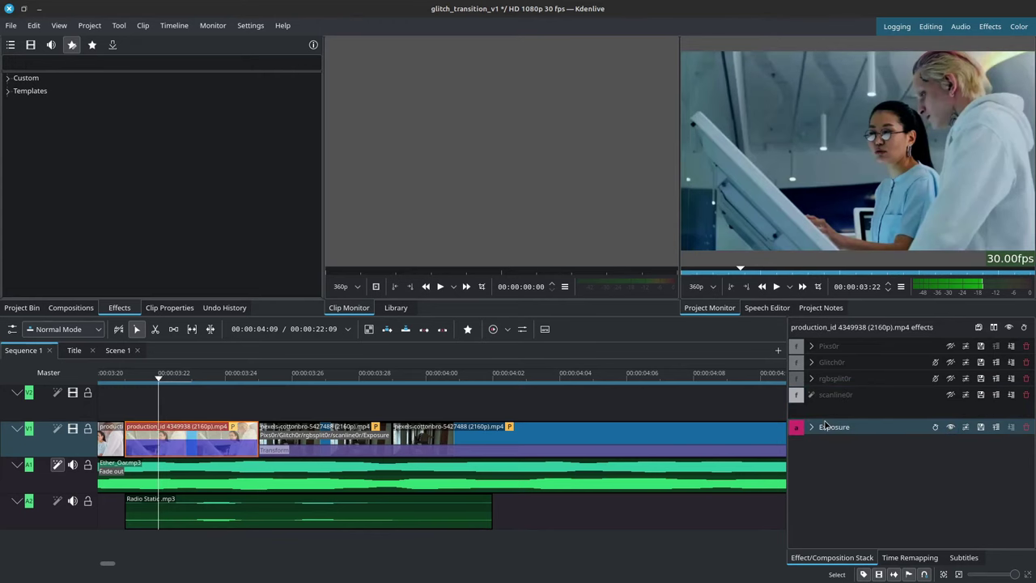
pyautogui.click(811, 427)
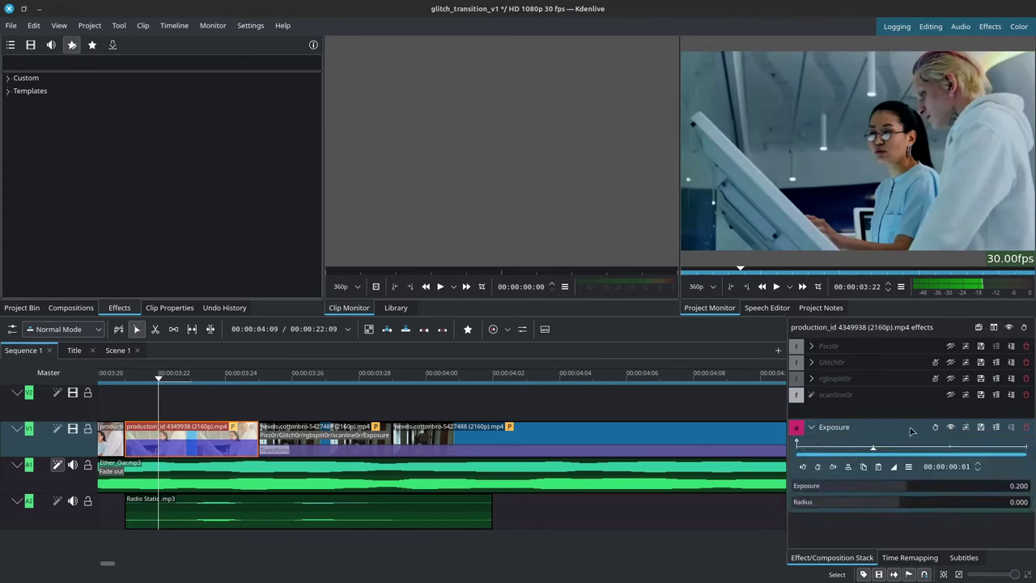
pyautogui.click(935, 426)
pyautogui.click(950, 394)
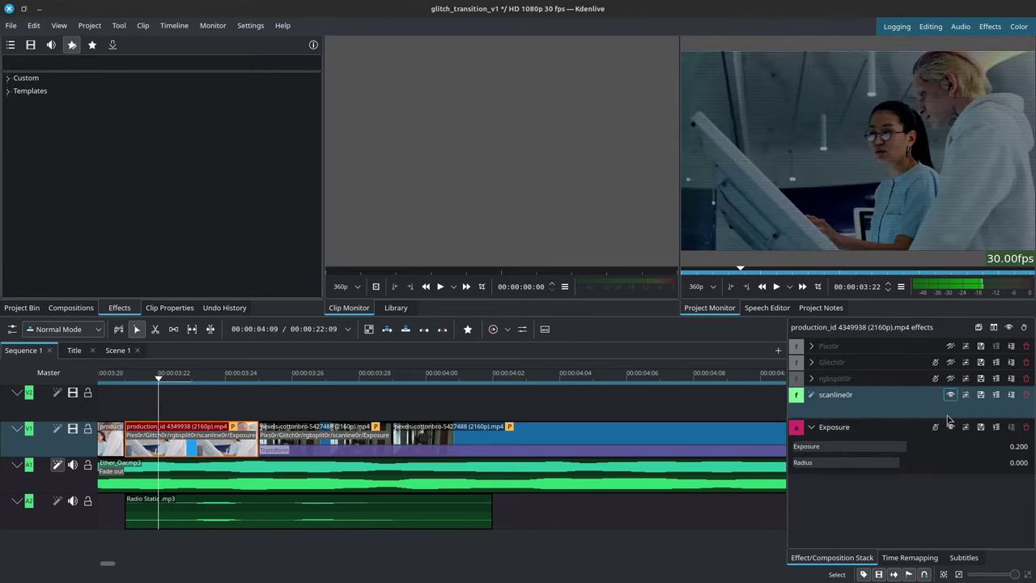
pyautogui.click(811, 427)
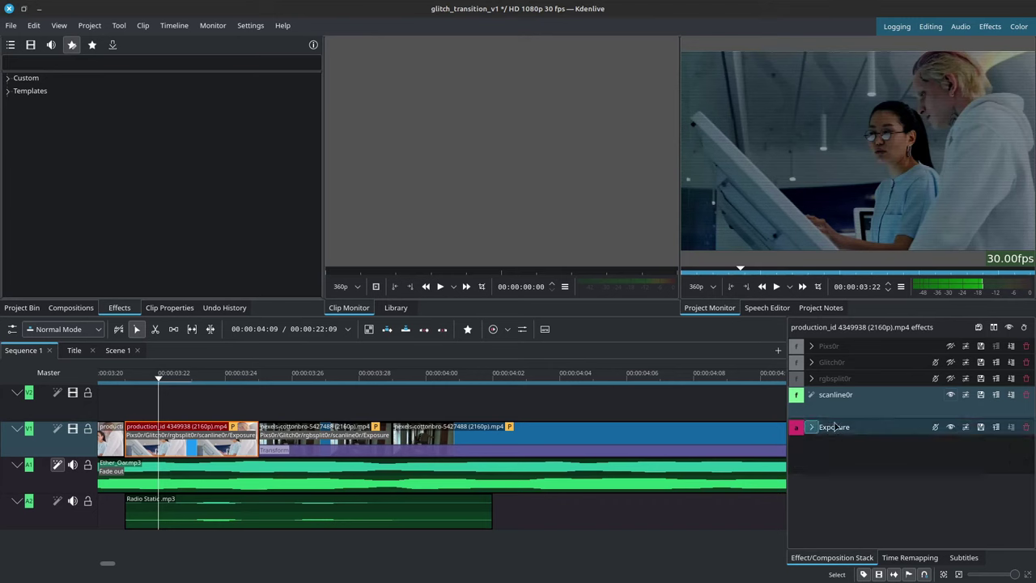
pyautogui.click(950, 362)
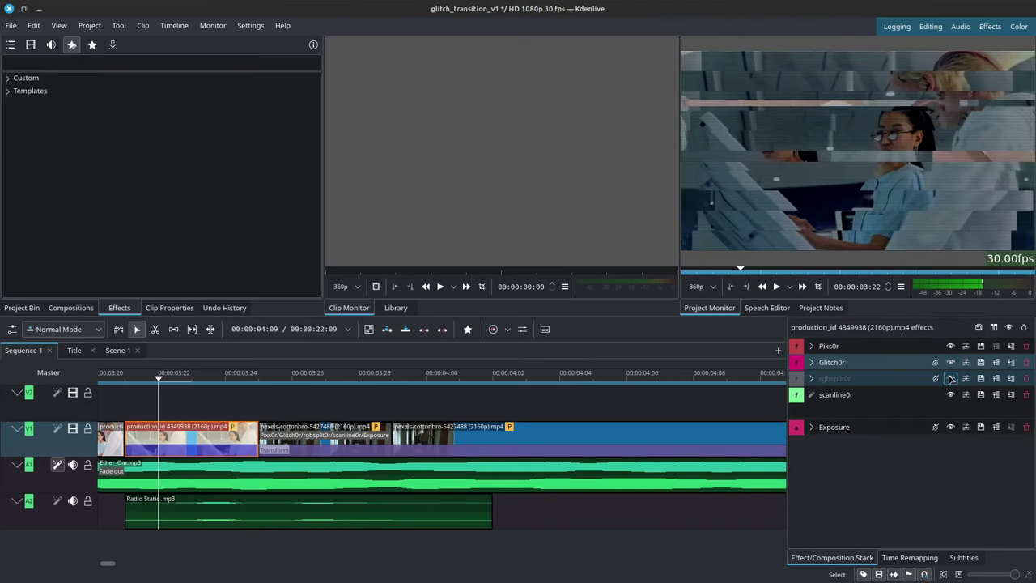
pyautogui.click(950, 377)
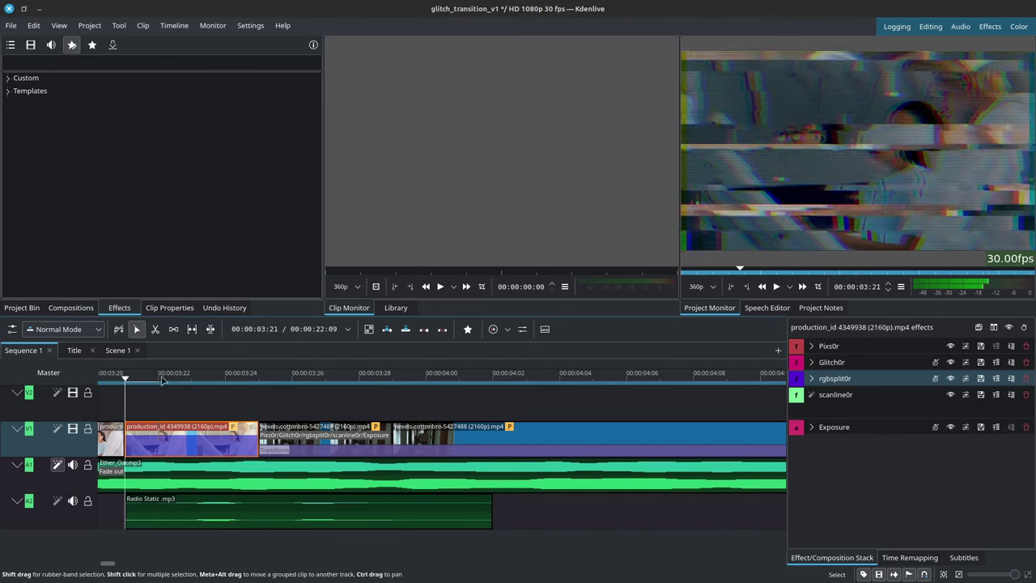
# Move the playhead to 03:24 and browse the Custom effects category
pyautogui.click(227, 377)
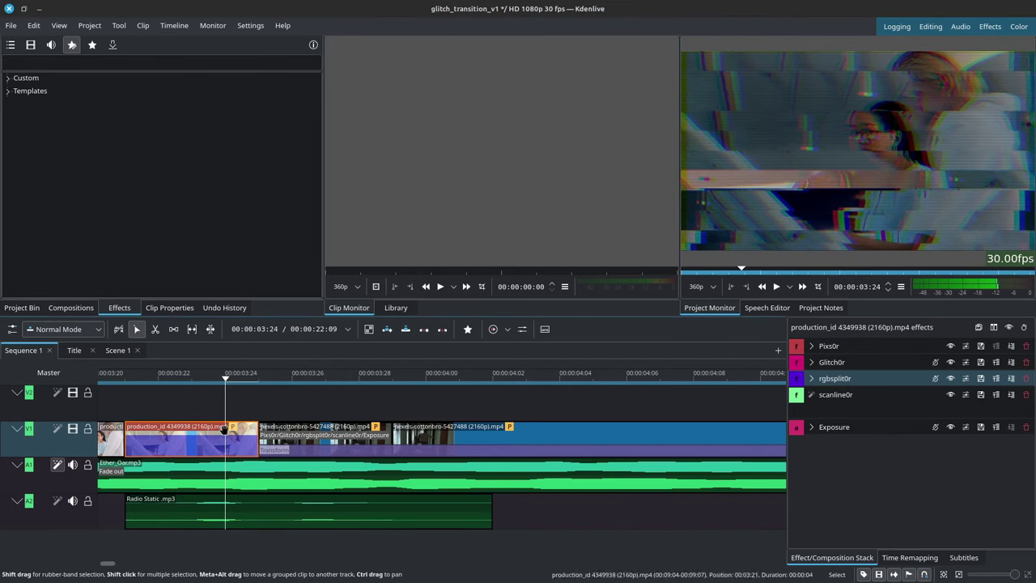
pyautogui.click(18, 81)
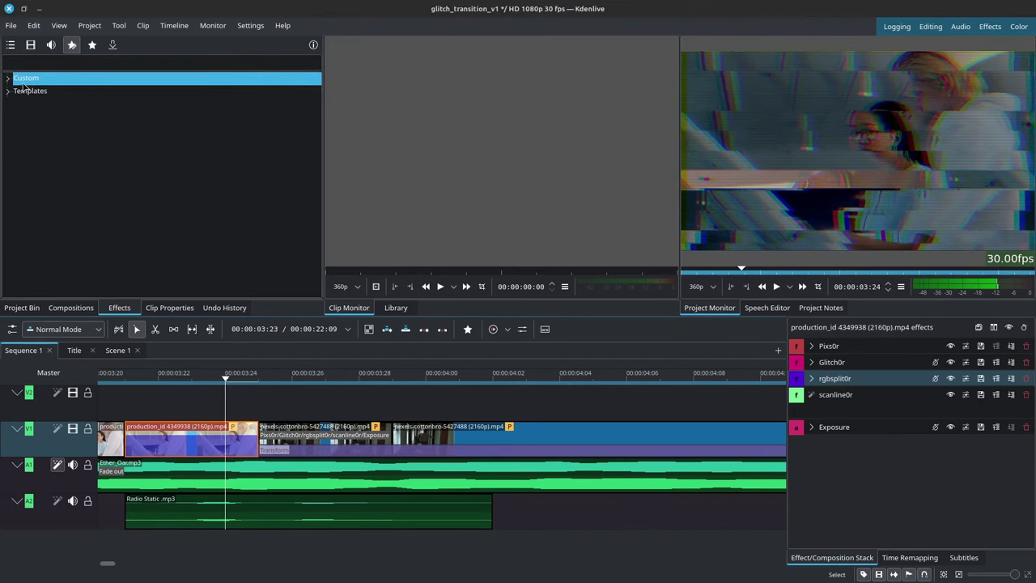
pyautogui.click(8, 79)
pyautogui.click(8, 79)
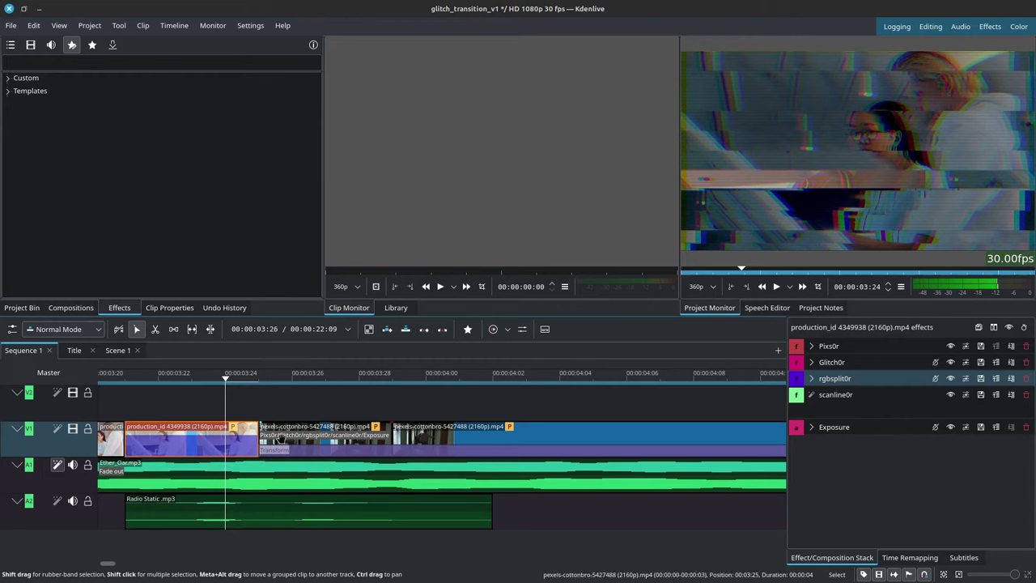
# Paste the effect stack onto the pexels-cottonbro clip and scrub across the cut
pyautogui.click(327, 437)
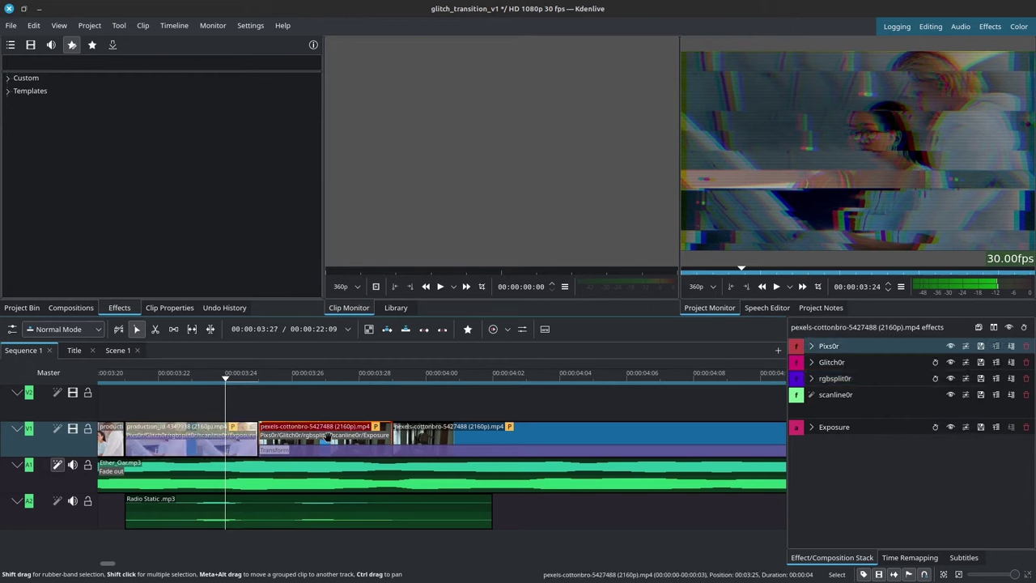
pyautogui.rightClick(327, 437)
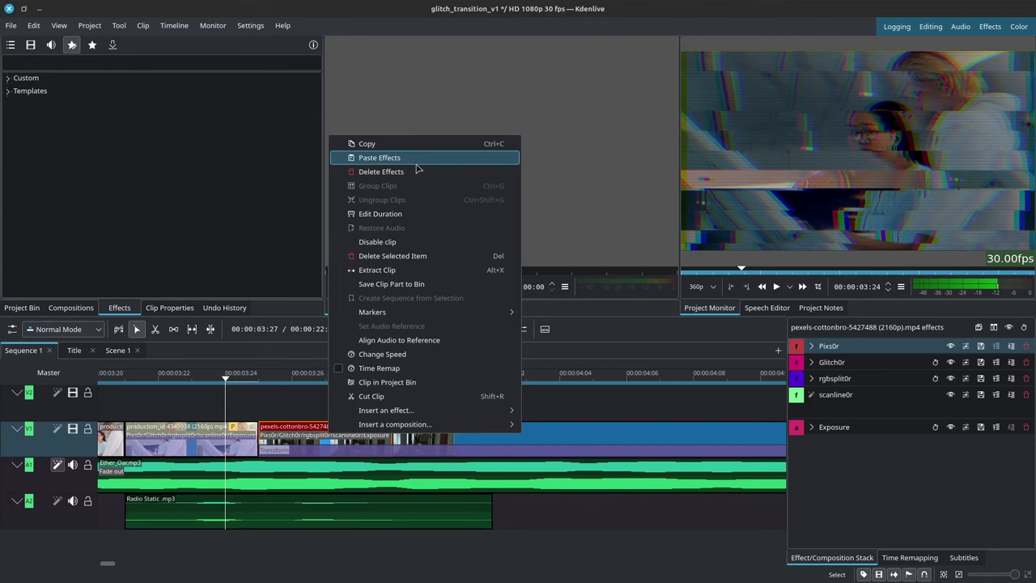
pyautogui.click(294, 440)
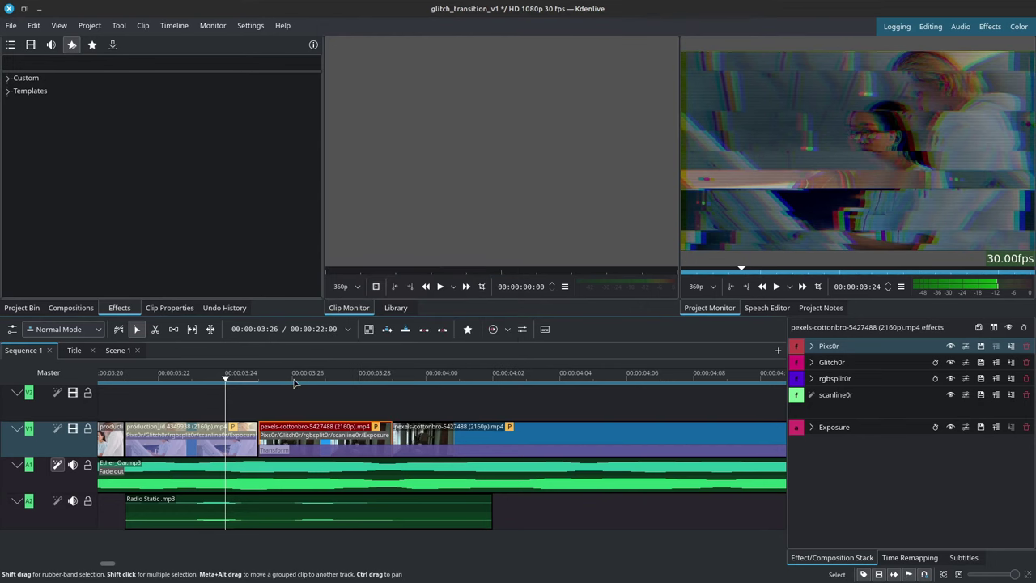
pyautogui.moveTo(248, 377); pyautogui.dragTo(527, 384)
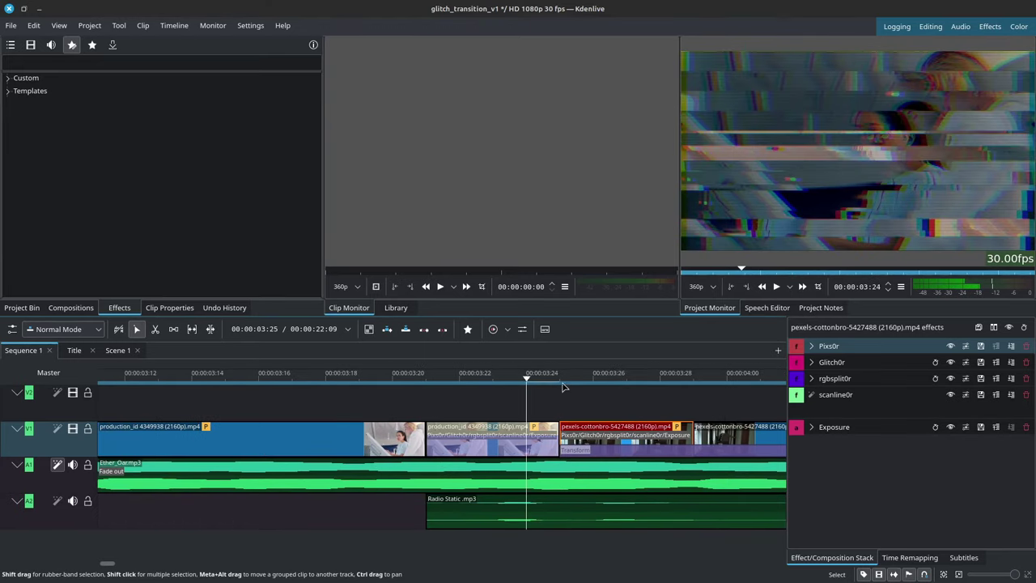
# Switch to the Title sequence and preview the glitch on the last ALTERNATE title clip
pyautogui.click(562, 385)
pyautogui.click(73, 350)
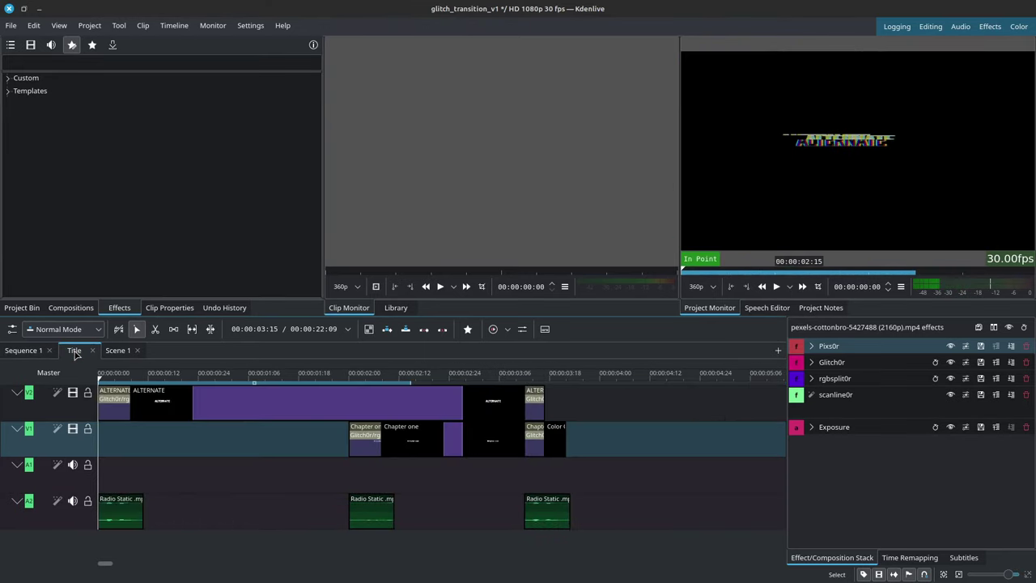
pyautogui.moveTo(127, 377); pyautogui.dragTo(105, 395)
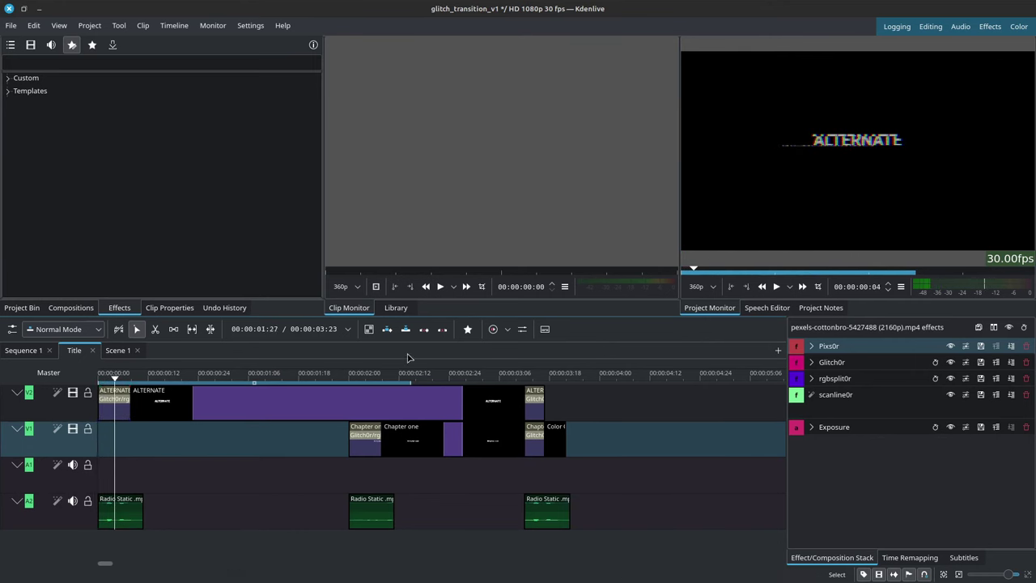
pyautogui.moveTo(521, 380)
pyautogui.mouseDown()
pyautogui.moveTo(541, 380)
pyautogui.moveTo(533, 382)
pyautogui.mouseUp()
pyautogui.click(534, 412)
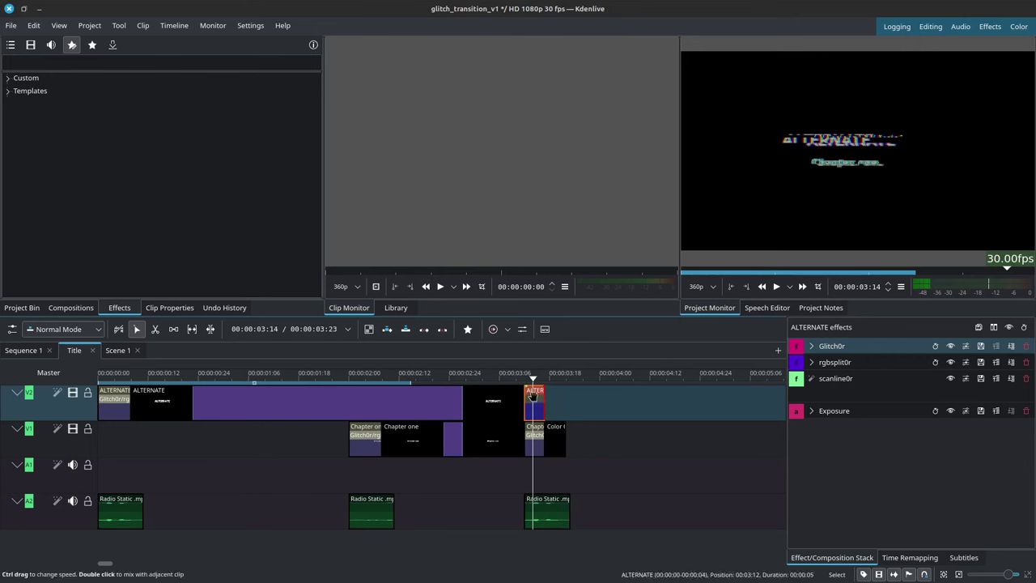
pyautogui.moveTo(535, 378)
pyautogui.mouseDown()
pyautogui.moveTo(545, 377)
pyautogui.moveTo(526, 373)
pyautogui.mouseUp()
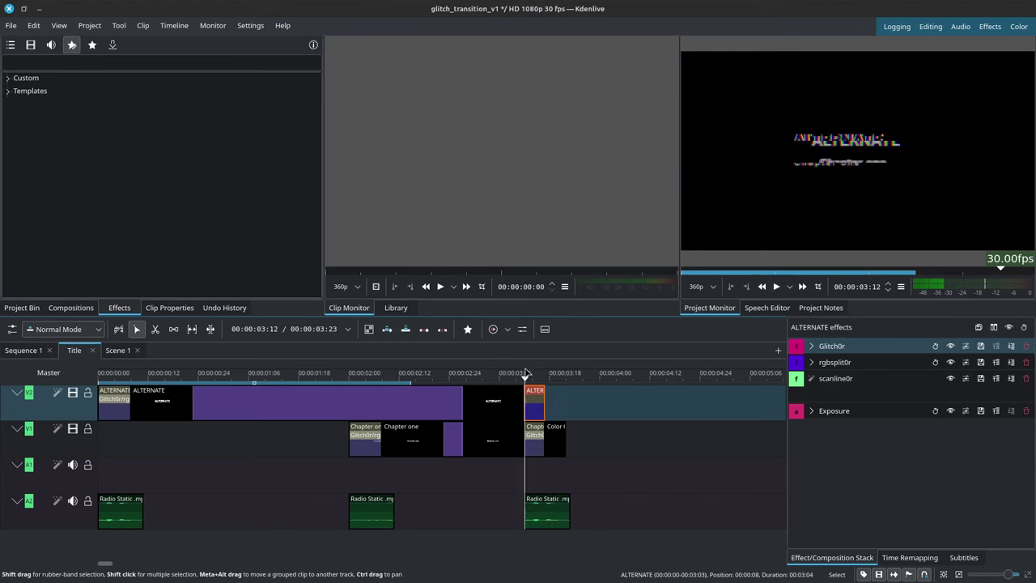